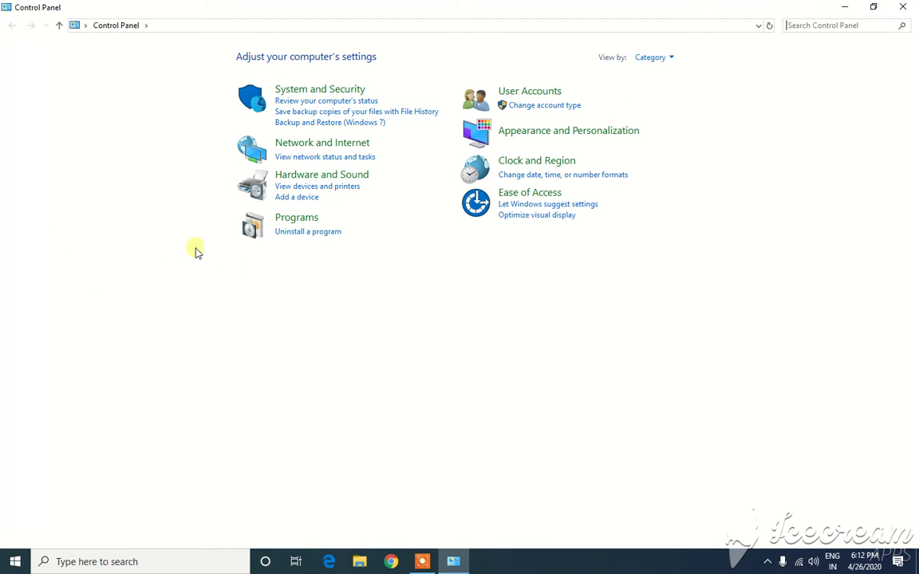
# Try to uninstall Camtasia 2019 from the list of installed programs and dismiss the resulting message
pyautogui.click(304, 235)
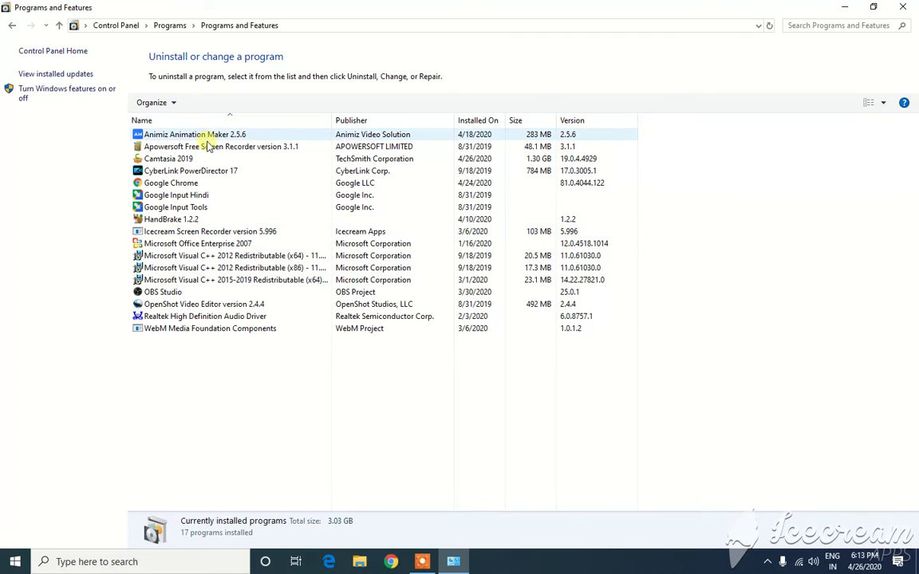
pyautogui.click(177, 220)
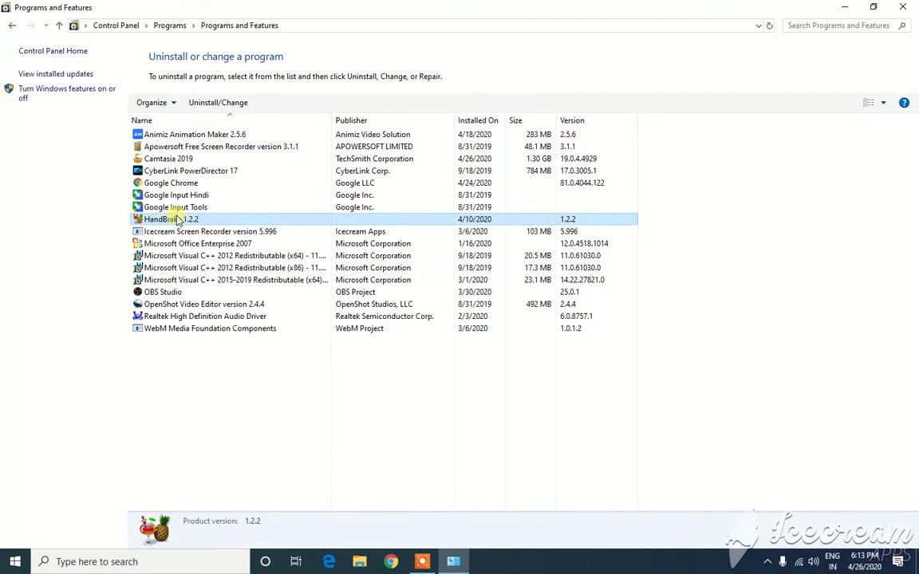
pyautogui.click(179, 159)
pyautogui.rightClick(189, 160)
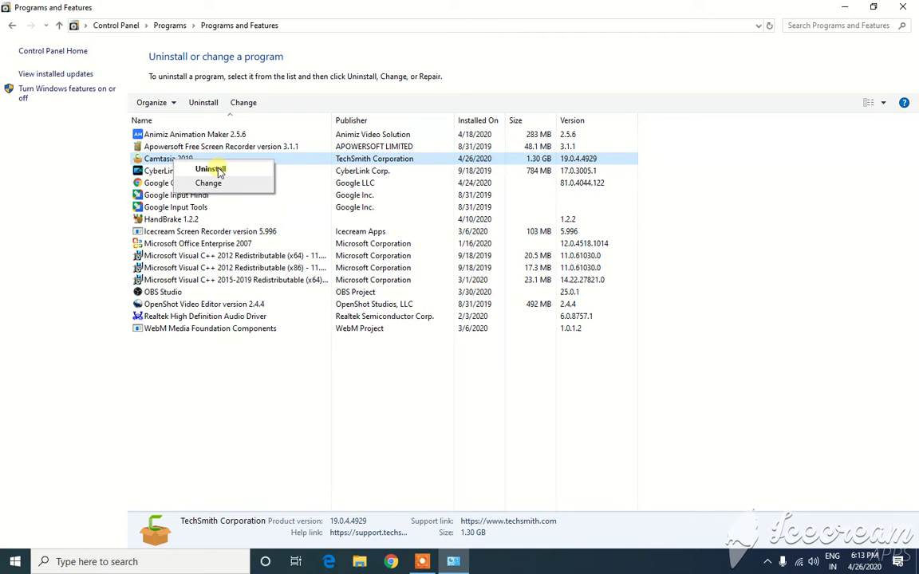
pyautogui.click(211, 170)
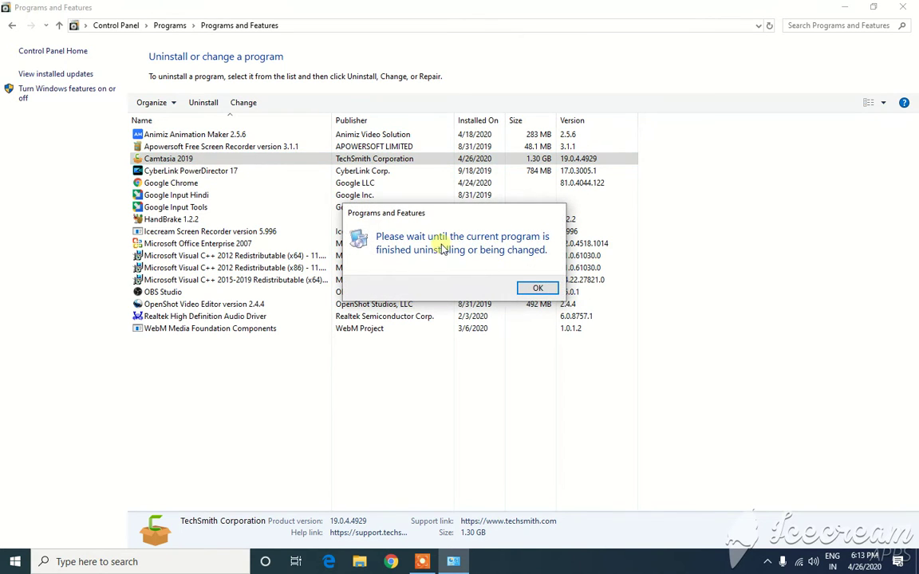
pyautogui.click(532, 289)
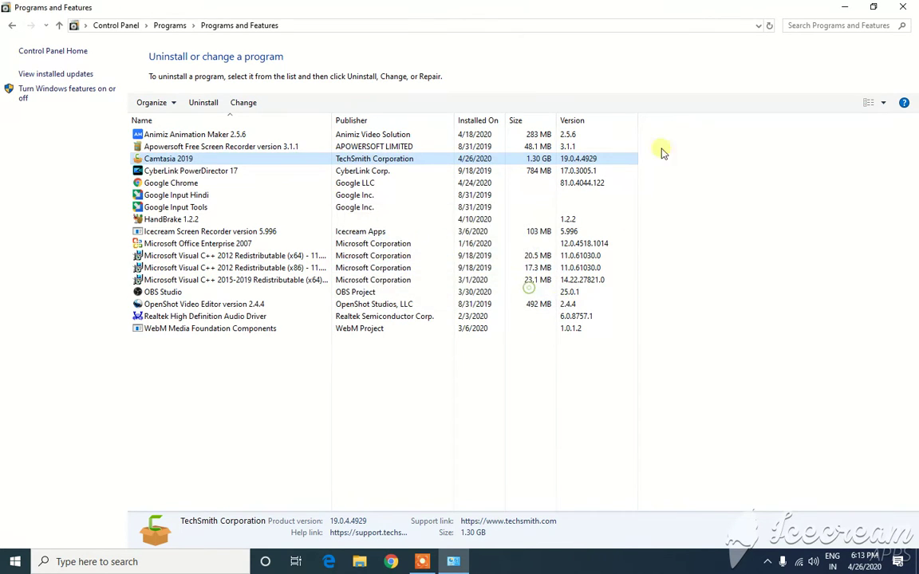
# Look over the details of CyberLink PowerDirector 17 and Animiz Animation Maker 2.5.6, and close the installed programs list
pyautogui.click(180, 317)
pyautogui.click(180, 170)
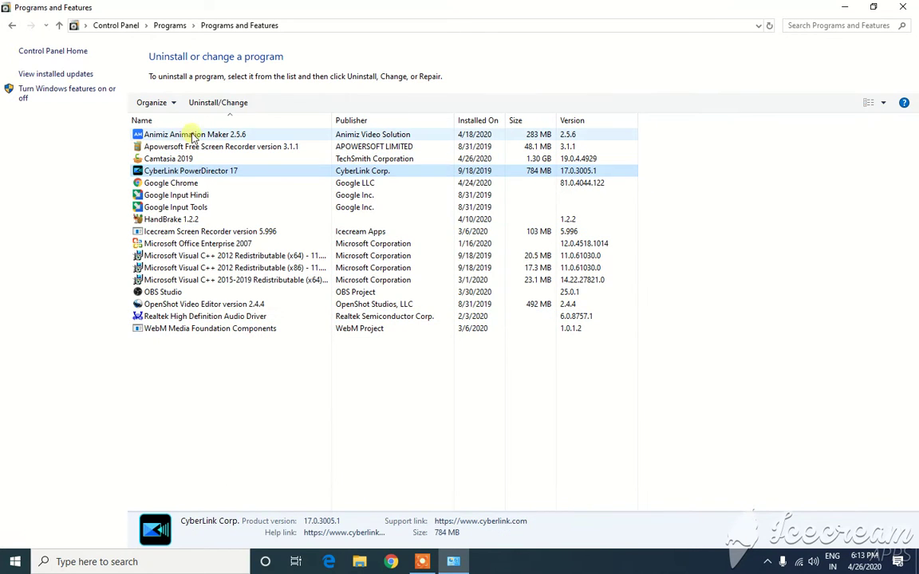
pyautogui.click(191, 134)
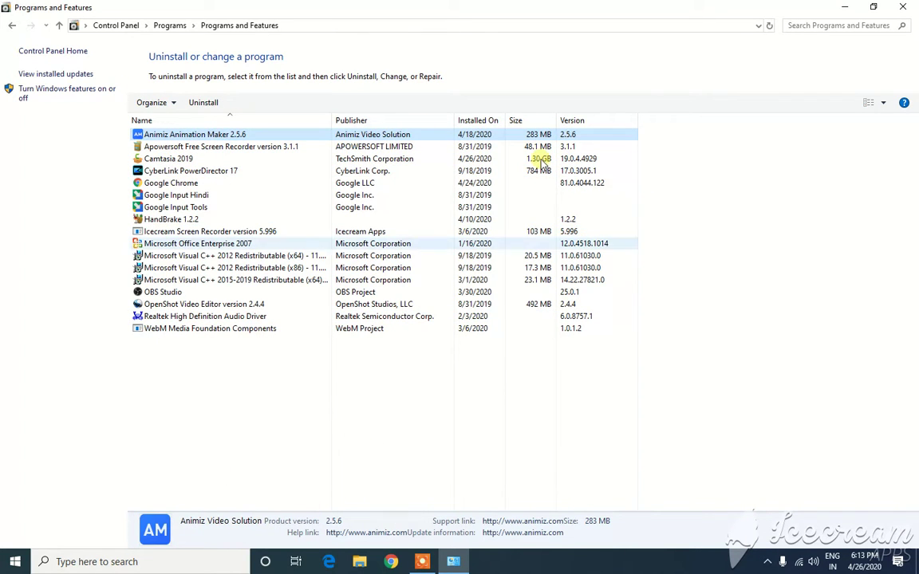
pyautogui.click(902, 8)
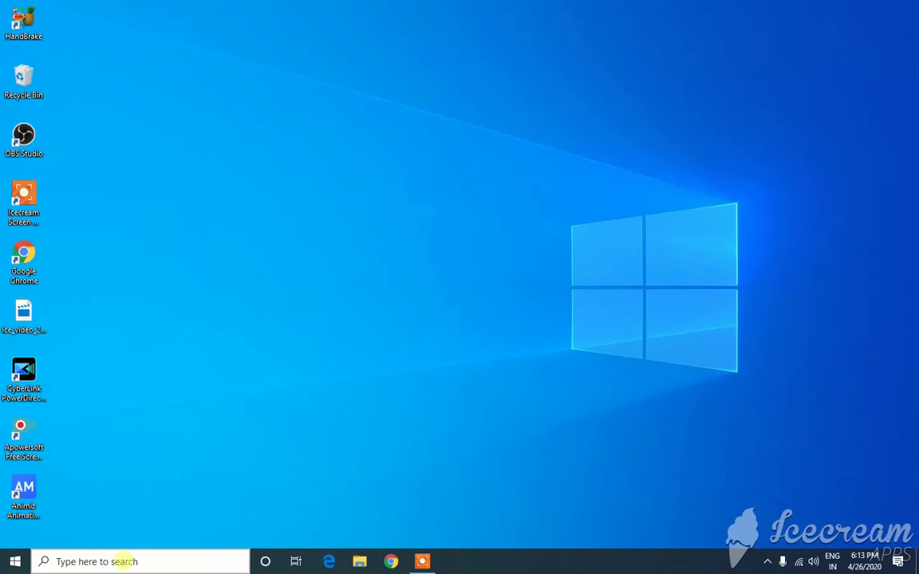
# Search Windows for "DIS" and open the Disk Cleanup app
pyautogui.click(107, 561)
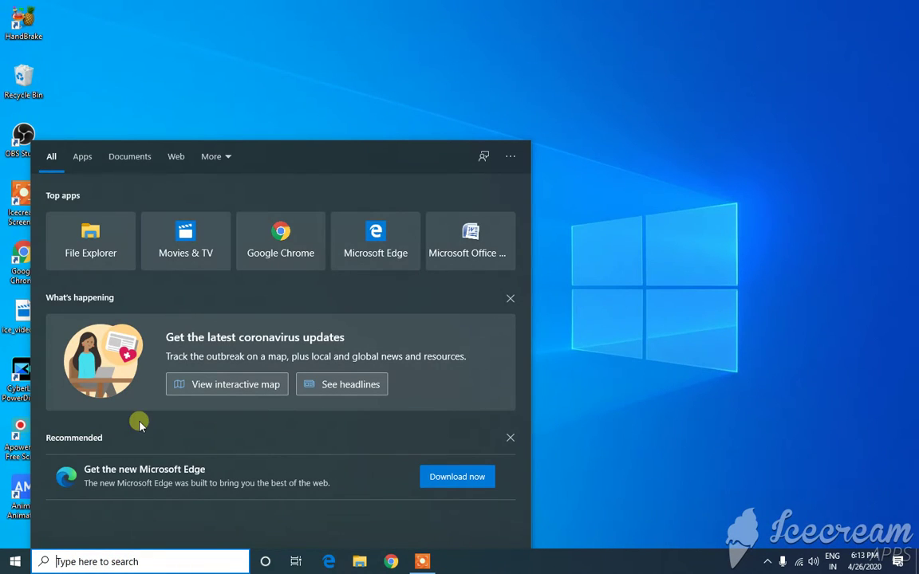
pyautogui.write('DIS')
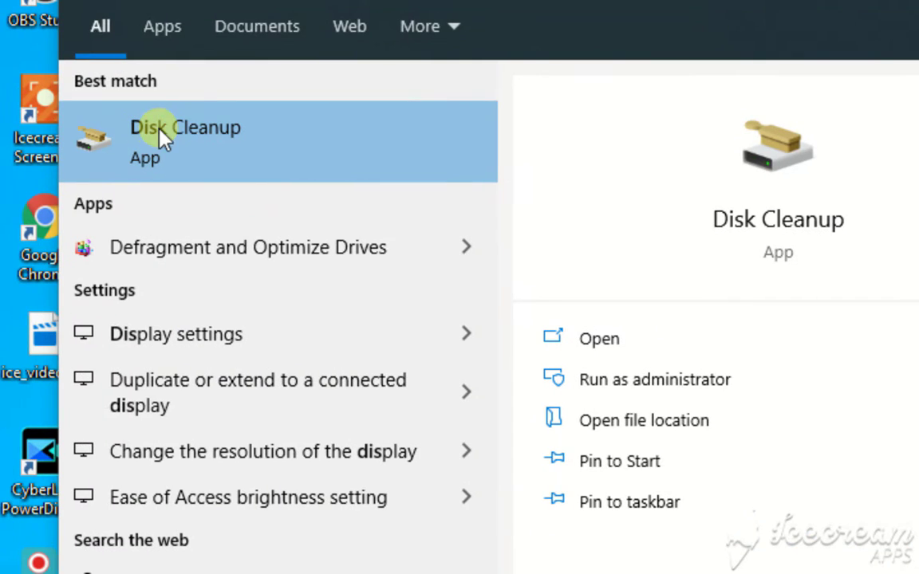
pyautogui.click(171, 145)
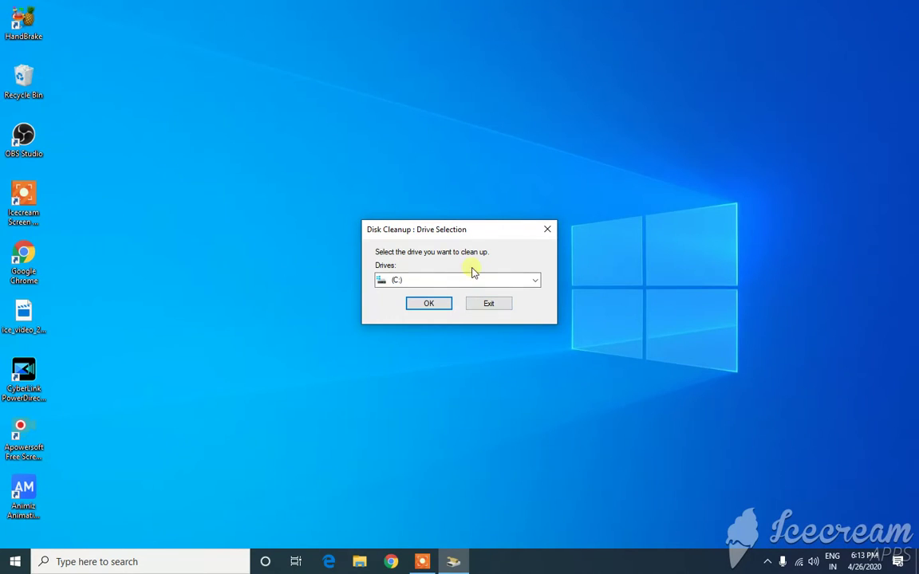
# Clean up drive E: by permanently deleting its DirectX Shader Cache files, and refresh the desktop
pyautogui.click(534, 280)
pyautogui.click(387, 314)
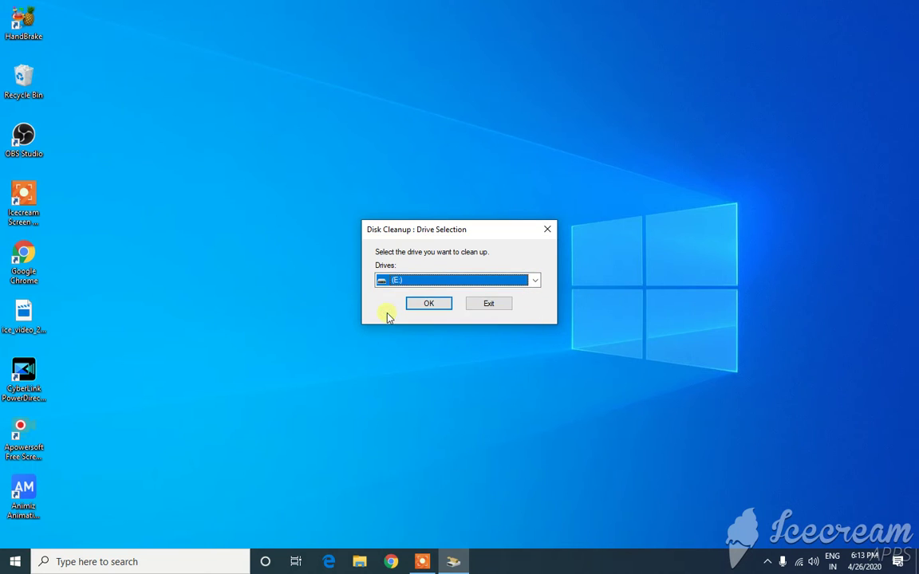
pyautogui.click(429, 303)
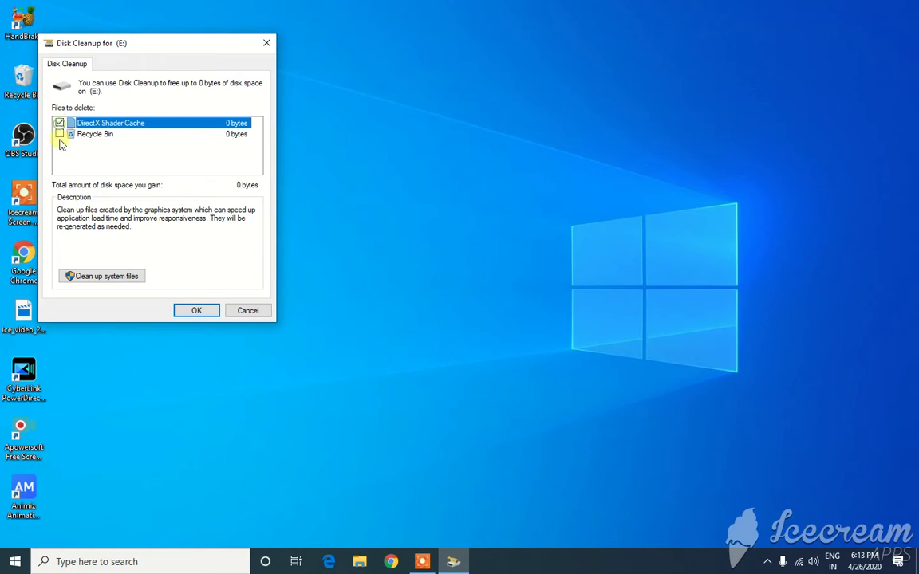
pyautogui.click(192, 310)
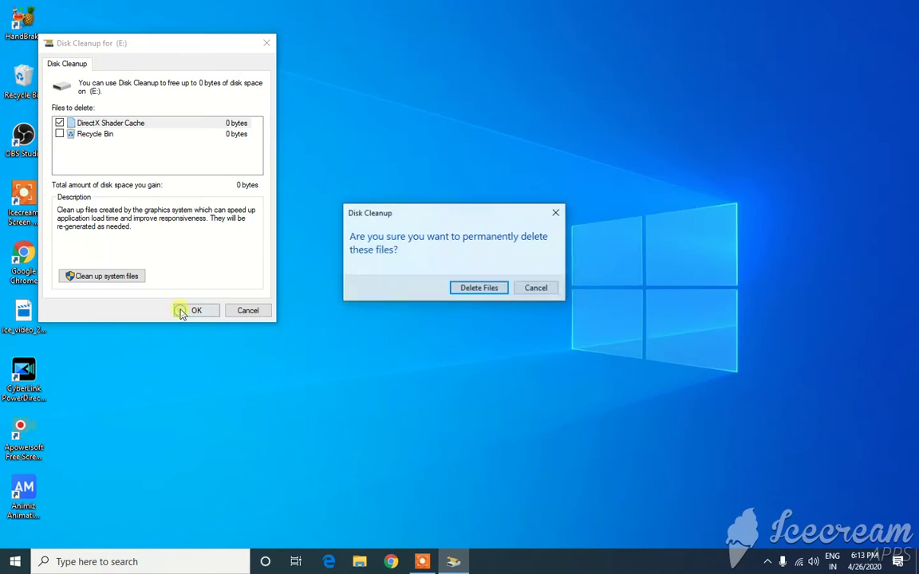
pyautogui.click(481, 288)
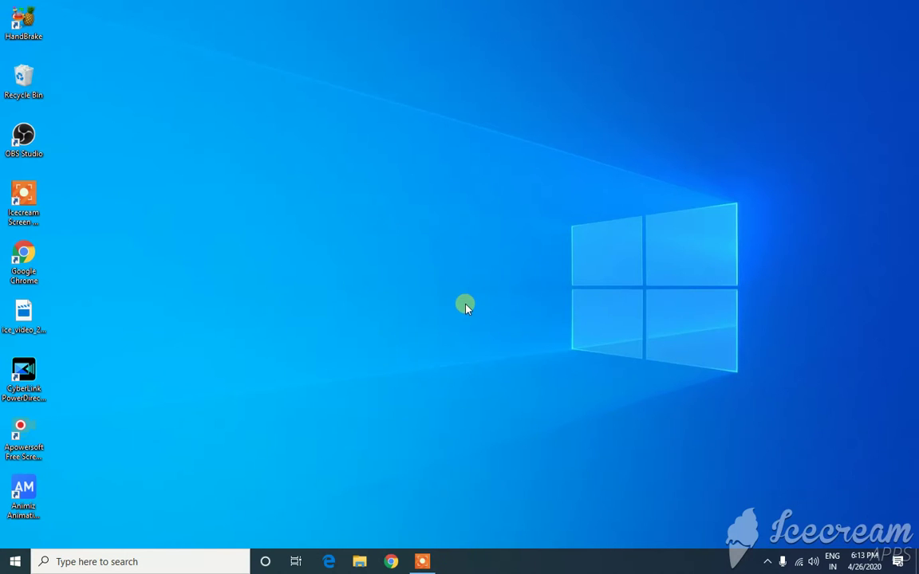
pyautogui.rightClick(335, 133)
pyautogui.click(370, 170)
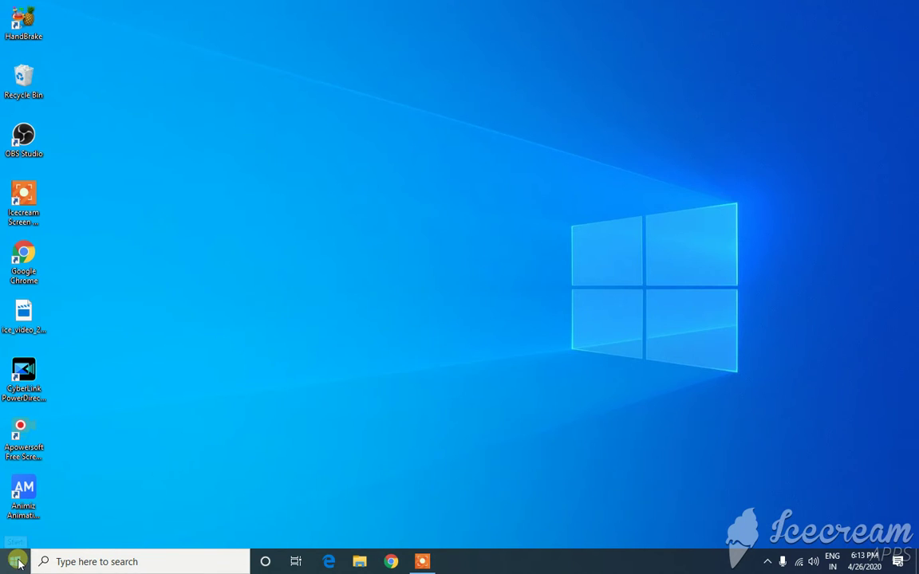
# Search Windows for "WIN", open Windows Update settings and go to the advanced update options
pyautogui.click(60, 561)
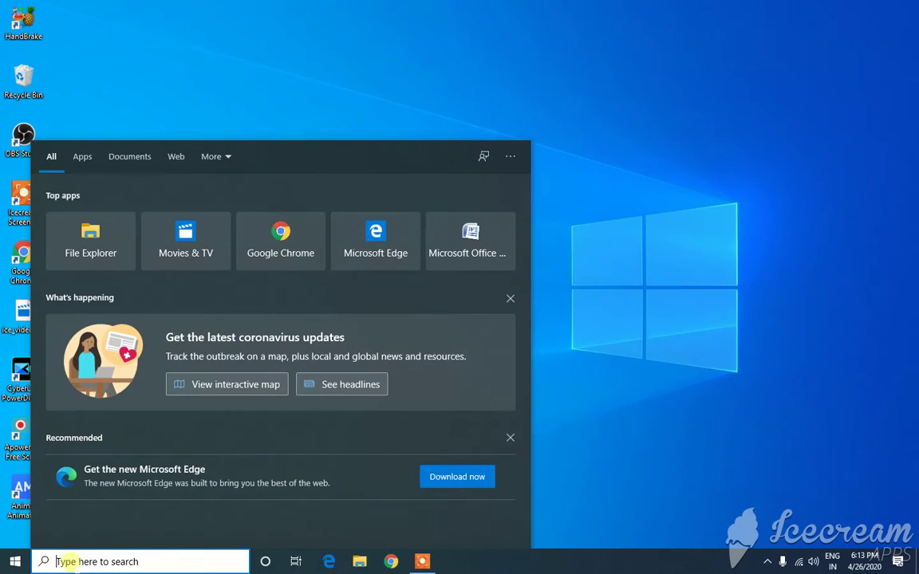
pyautogui.write('WIN')
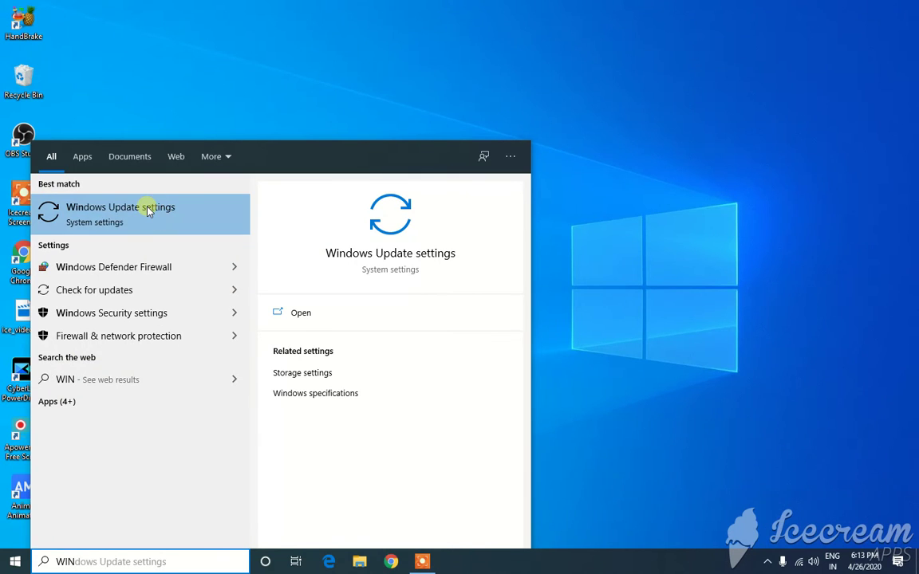
pyautogui.click(116, 215)
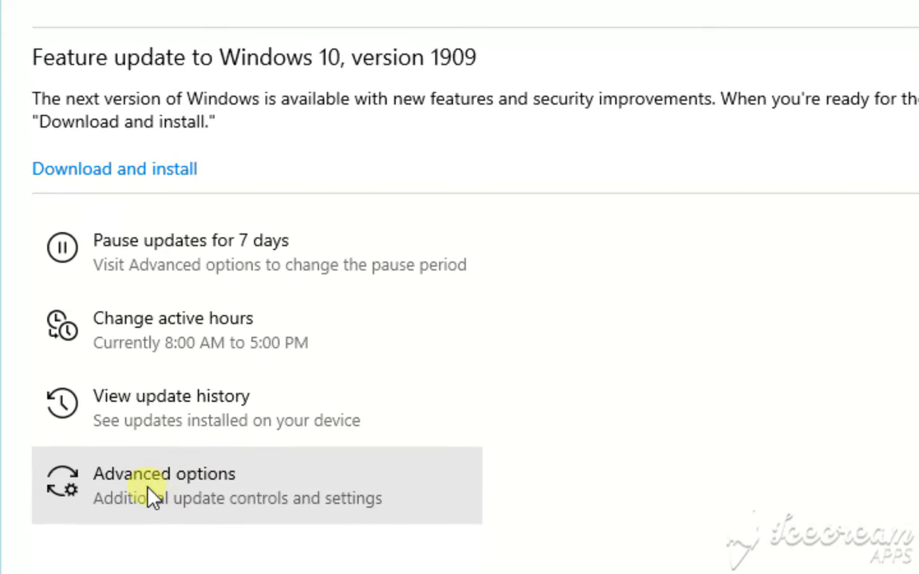
pyautogui.click(140, 489)
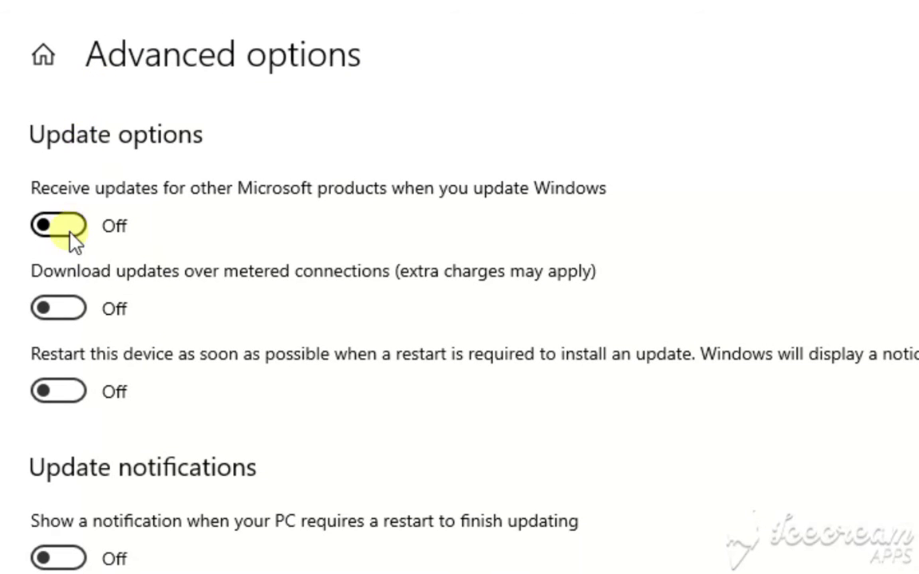
# Review the advanced options for update notifications, pausing updates and deferring feature and quality updates
pyautogui.scroll(-5, 87, 437)
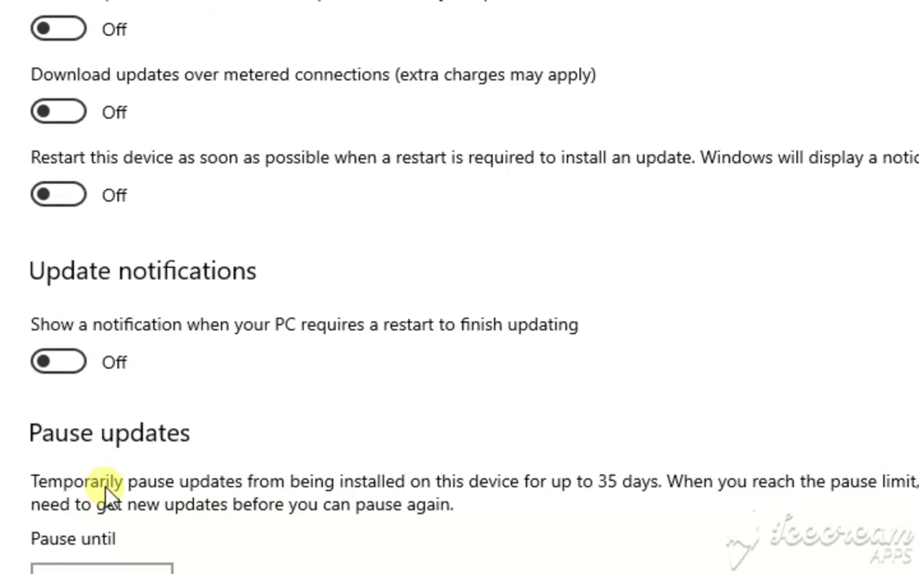
pyautogui.scroll(-5, 155, 496)
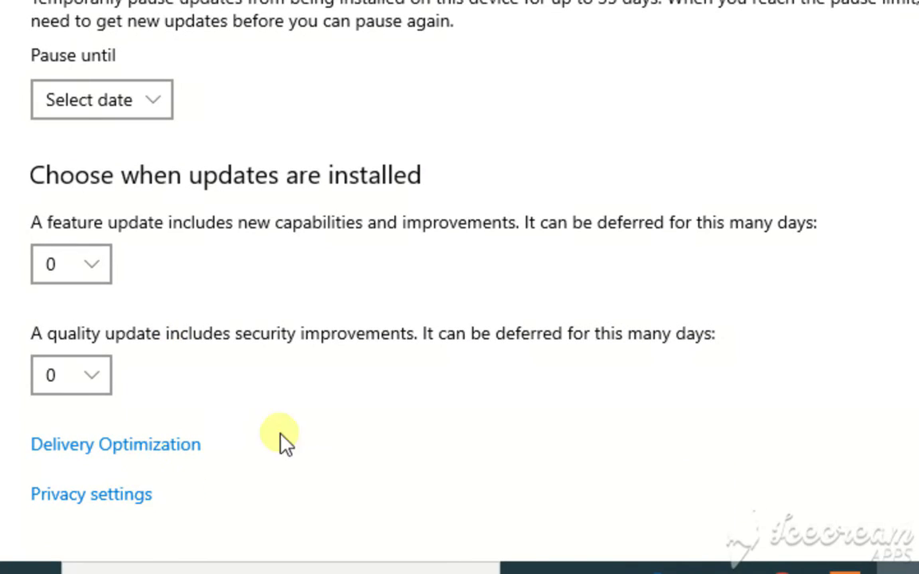
pyautogui.scroll(3, 281, 438)
pyautogui.scroll(3, 88, 72)
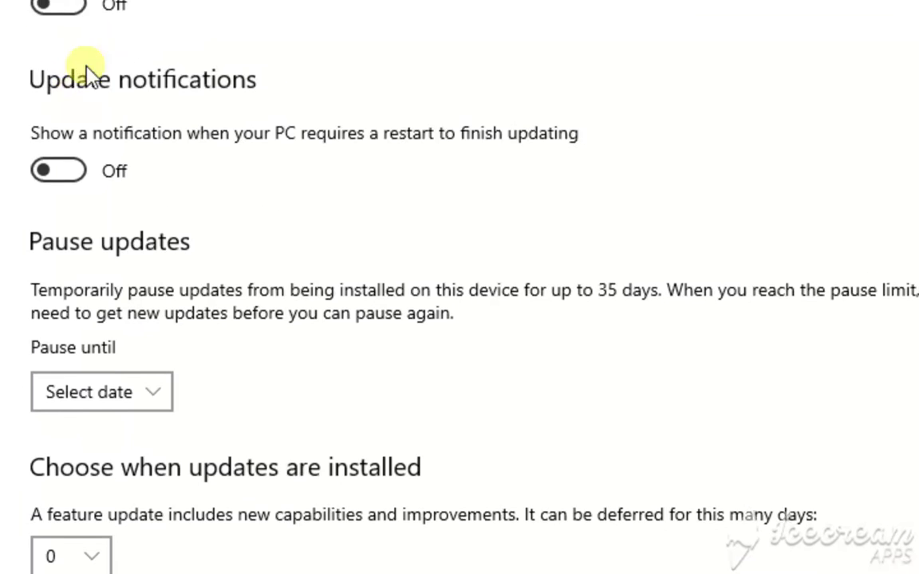
# Make sure the option to restart the device as soon as possible for an update is off, and close Settings
pyautogui.click(60, 87)
pyautogui.click(60, 88)
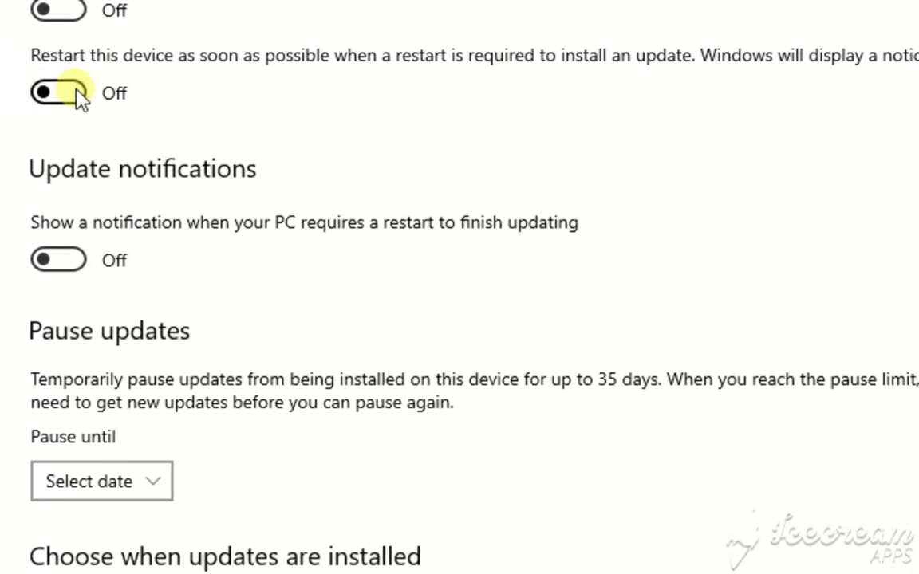
pyautogui.scroll(1, 64, 92)
pyautogui.click(51, 91)
pyautogui.scroll(2, 48, 92)
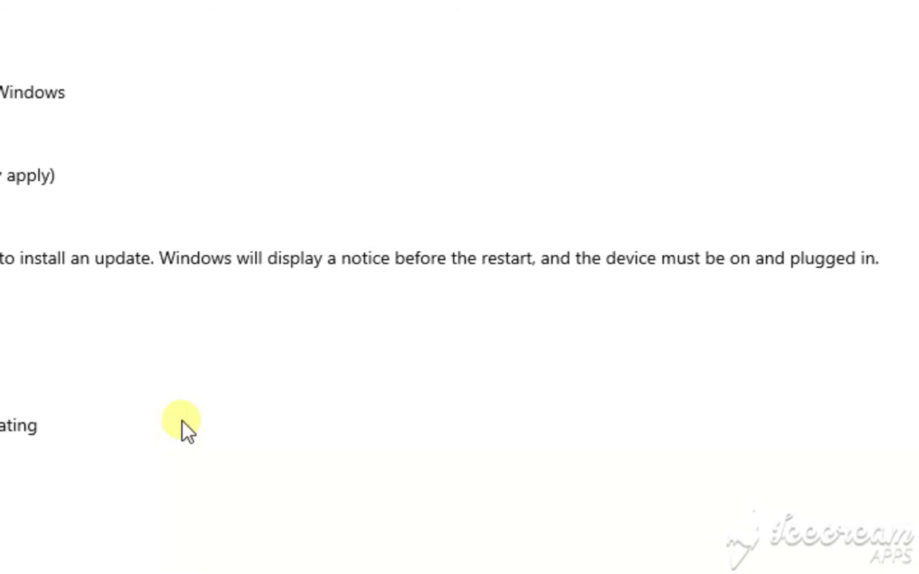
pyautogui.scroll(-1, 148, 427)
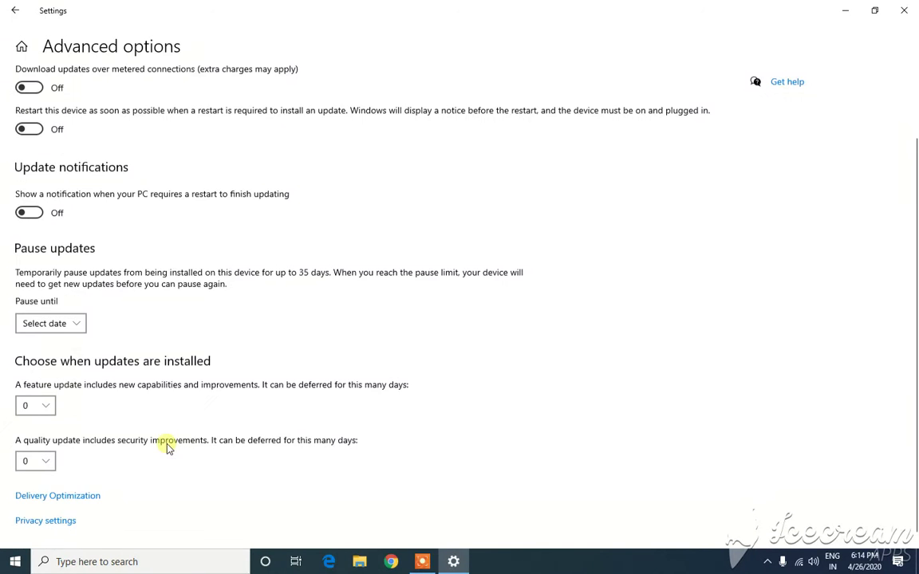
pyautogui.scroll(1, 165, 445)
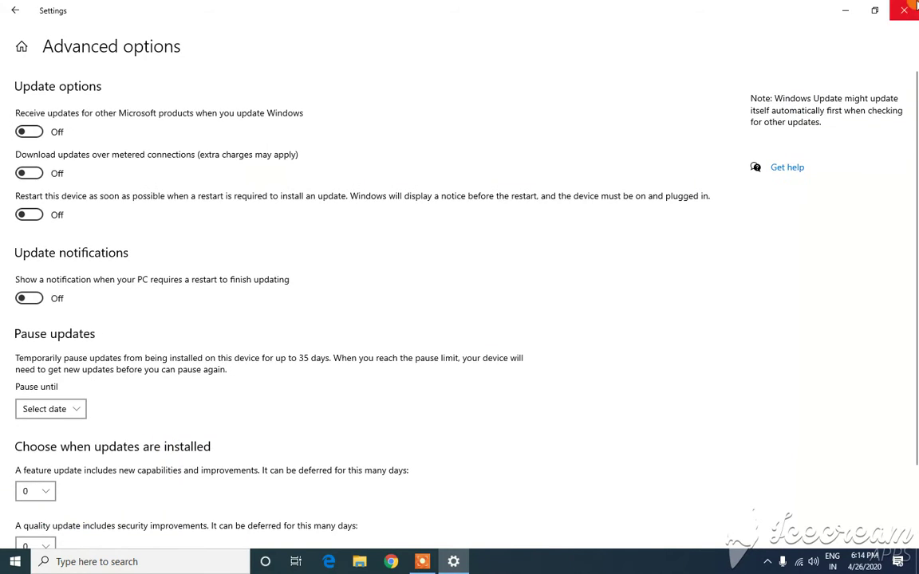
pyautogui.click(911, 10)
# Refresh the desktop twice
pyautogui.rightClick(98, 174)
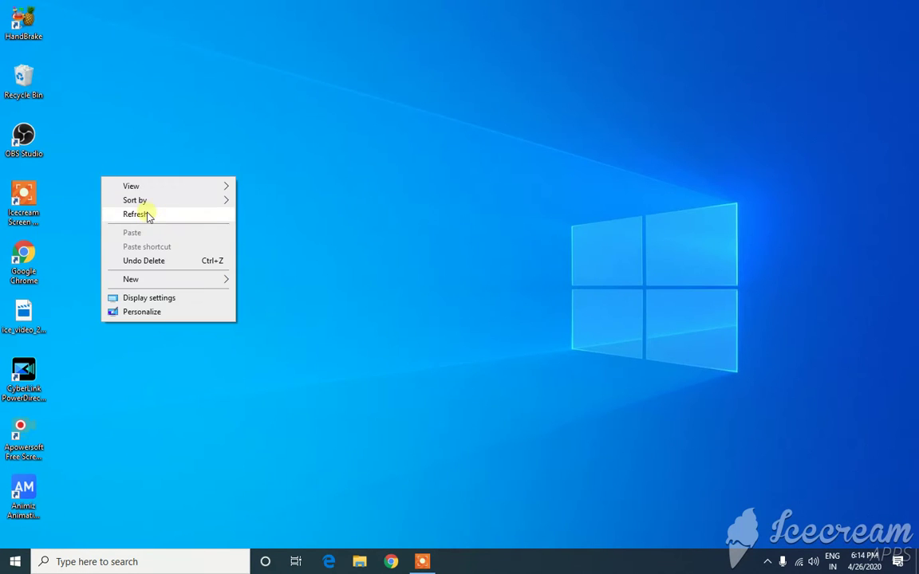
pyautogui.click(146, 209)
pyautogui.rightClick(200, 187)
pyautogui.click(258, 226)
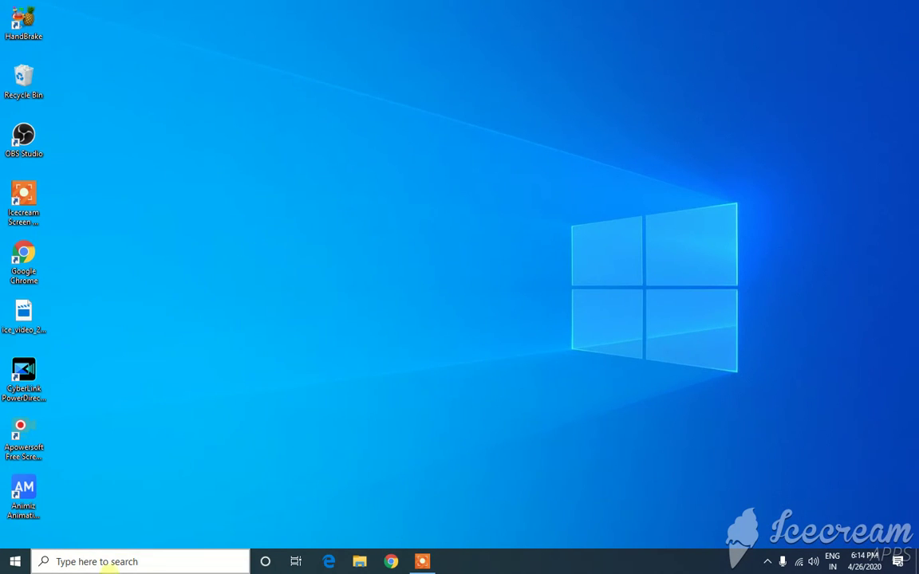
# Open Windows Settings and go to the Update & Security section
pyautogui.click(14, 561)
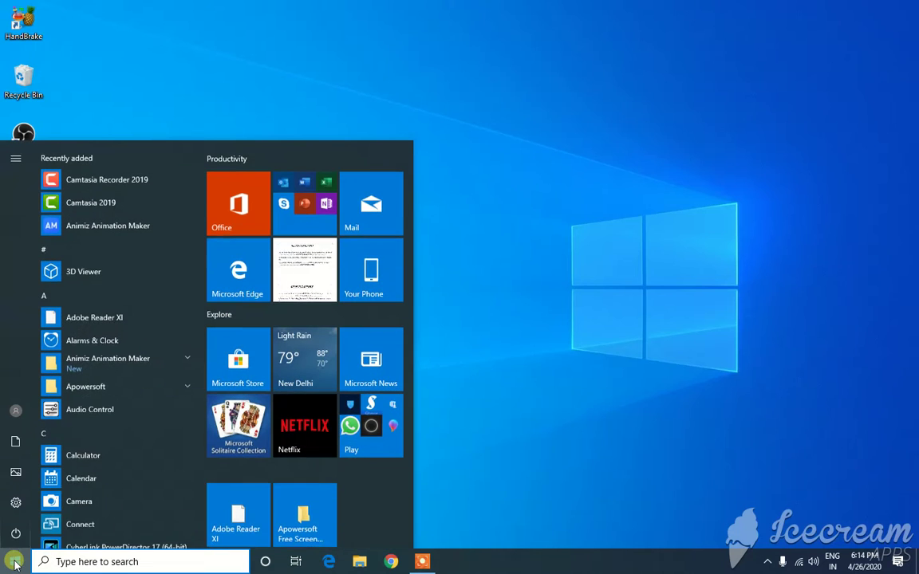
pyautogui.moveTo(16, 160)
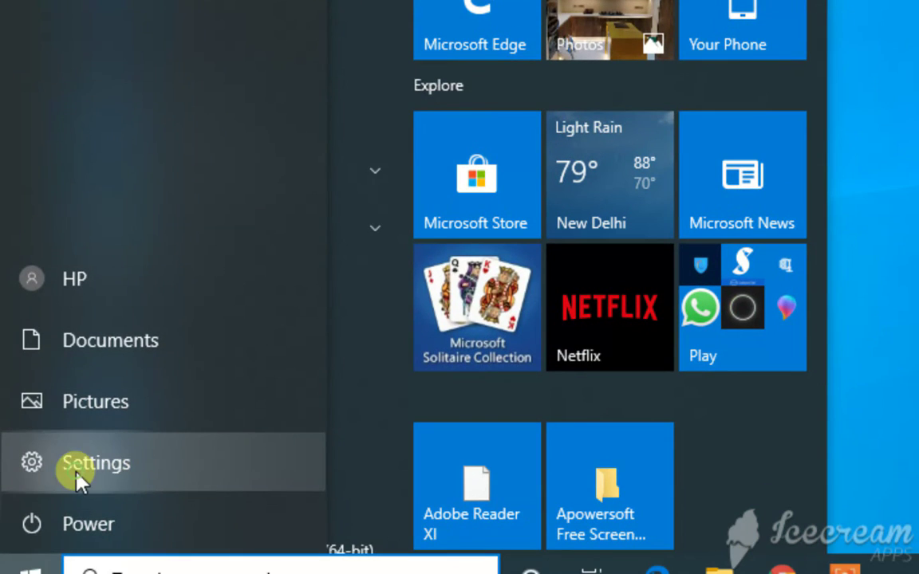
pyautogui.click(73, 471)
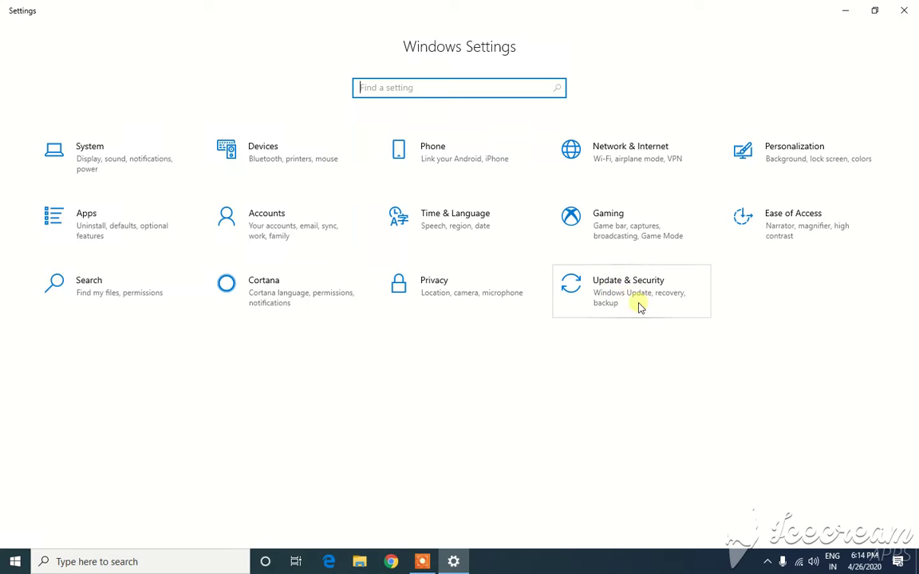
pyautogui.click(638, 306)
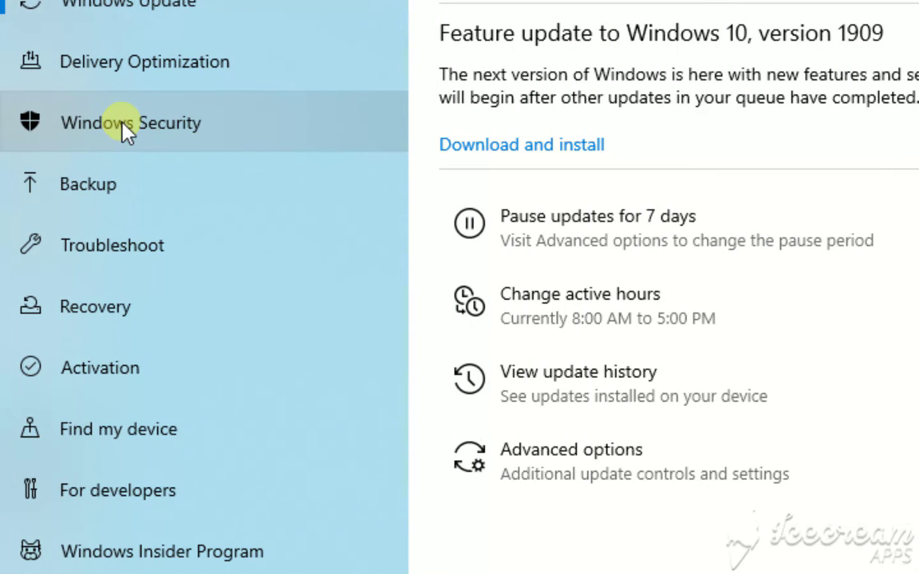
# Check the firewall status of the private and public networks in Windows Security, and close both windows
pyautogui.click(126, 123)
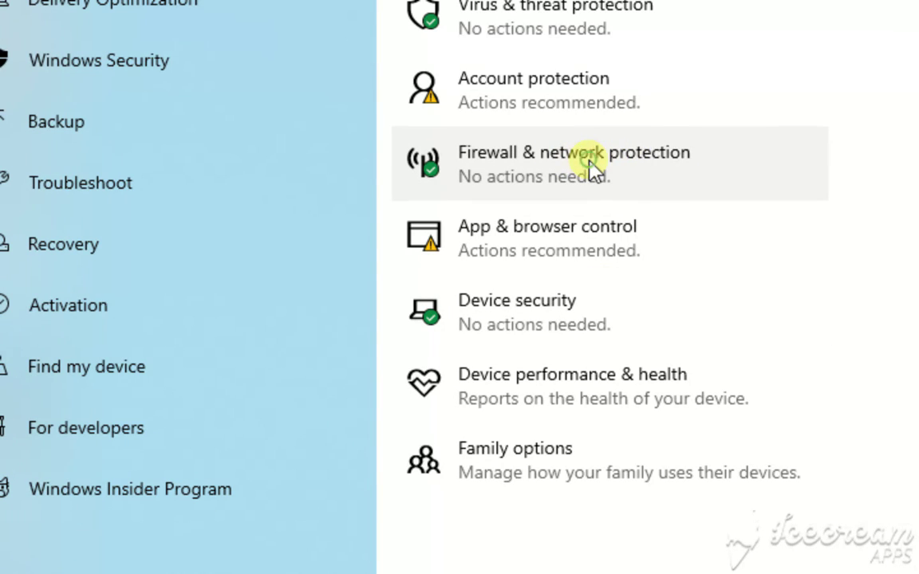
pyautogui.click(642, 164)
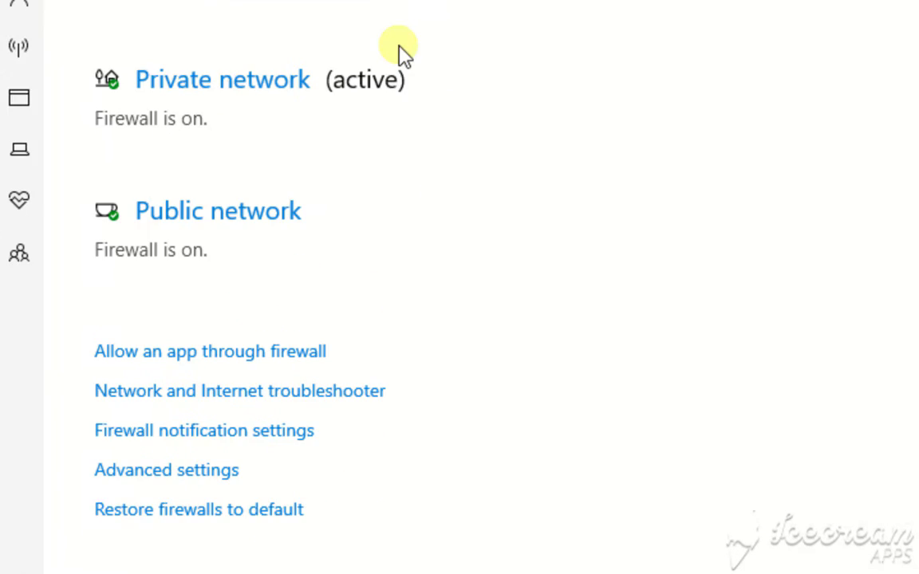
pyautogui.click(835, 76)
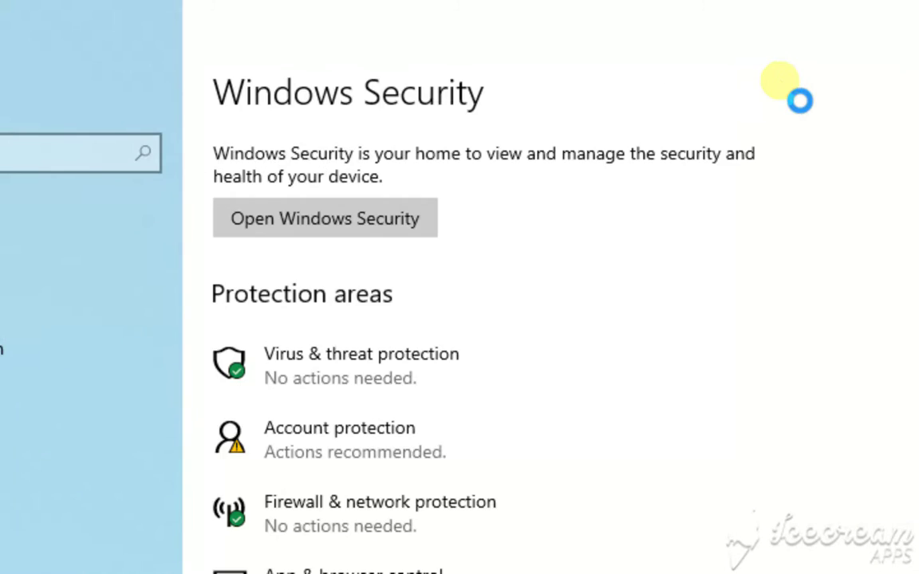
pyautogui.click(913, 18)
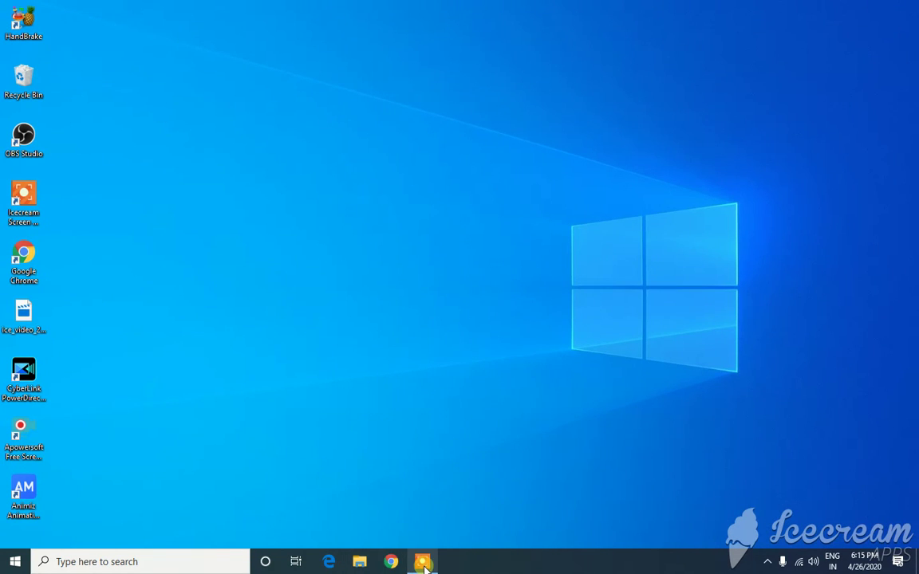
# Display the power choices Sleep, Shut down and Restart, and dismiss them without choosing one
pyautogui.click(423, 562)
pyautogui.click(16, 563)
pyautogui.click(5, 533)
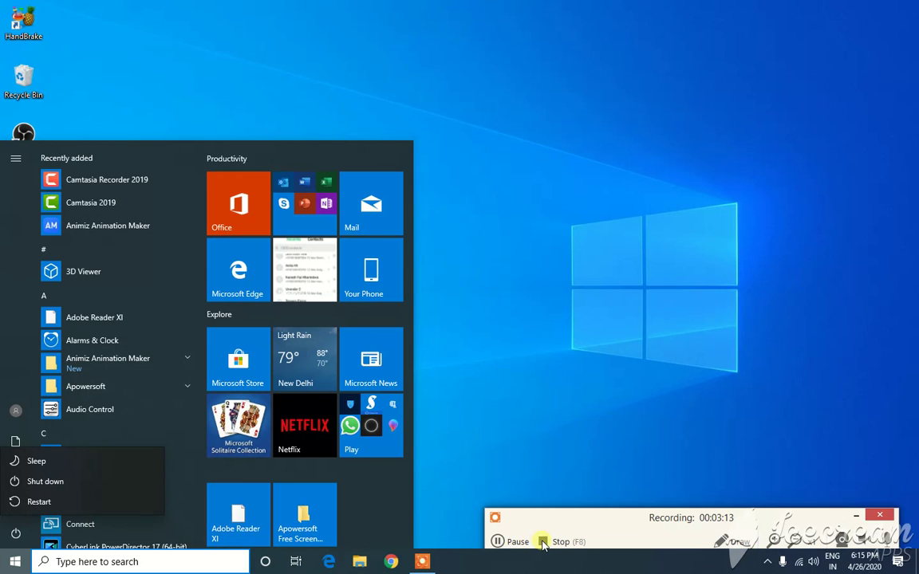
pyautogui.press('Escape')
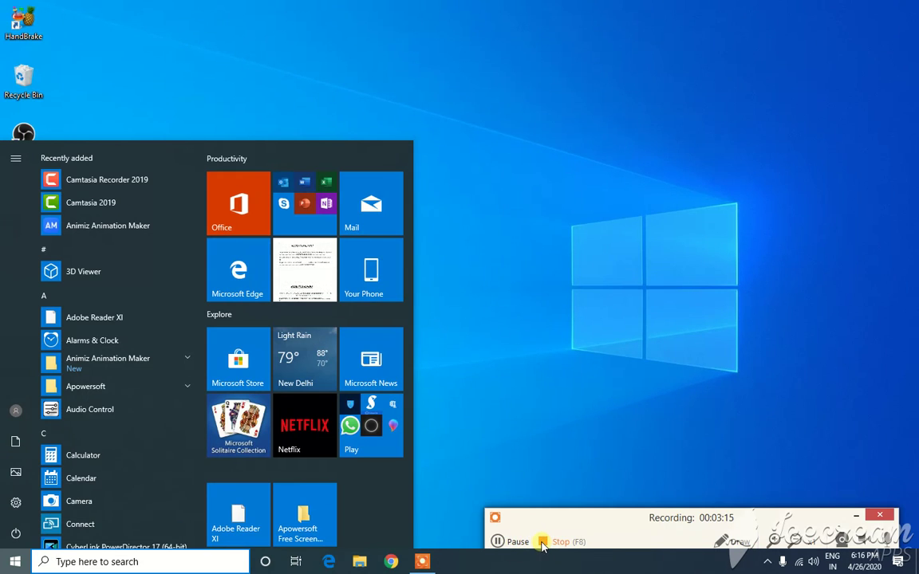